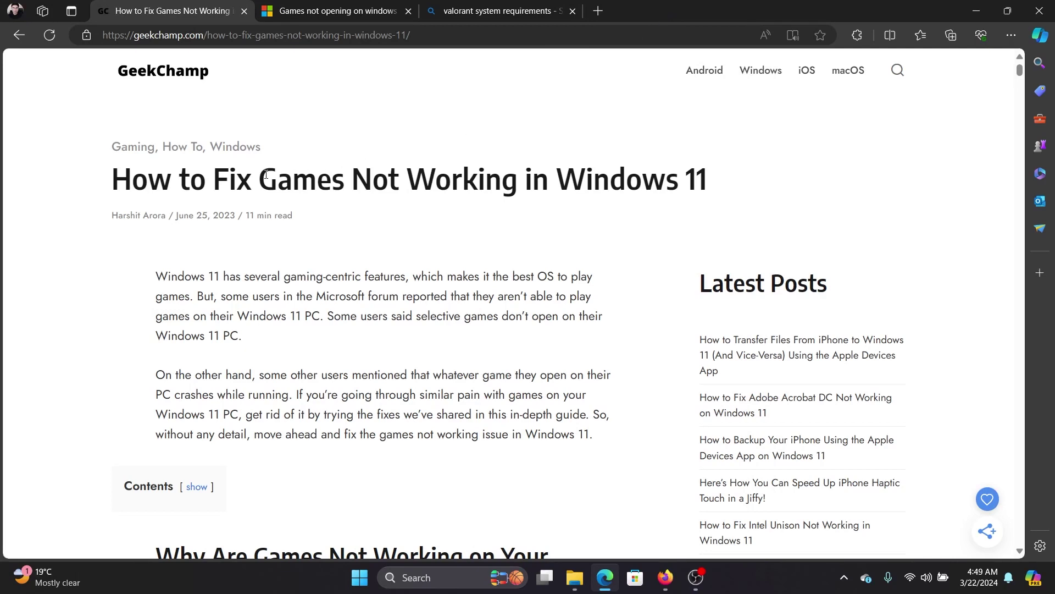
- Switch to the Bing 'valorant system requirements' results and highlight the requirements answer heading
{"action": "left_click_drag", "start_coordinate": [266, 175], "coordinate": [709, 184]}
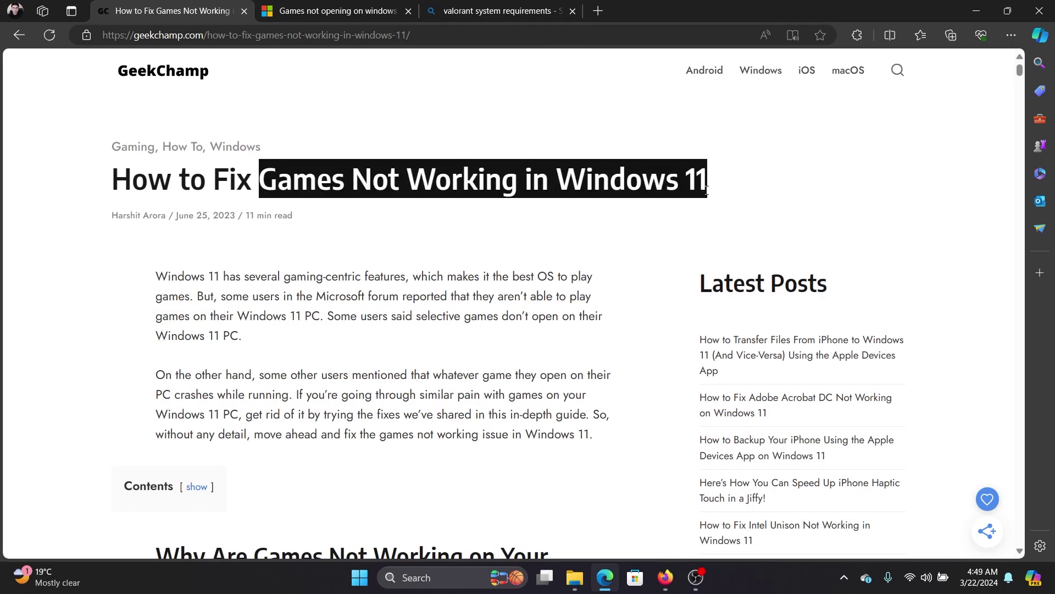
{"action": "left_click", "coordinate": [572, 229]}
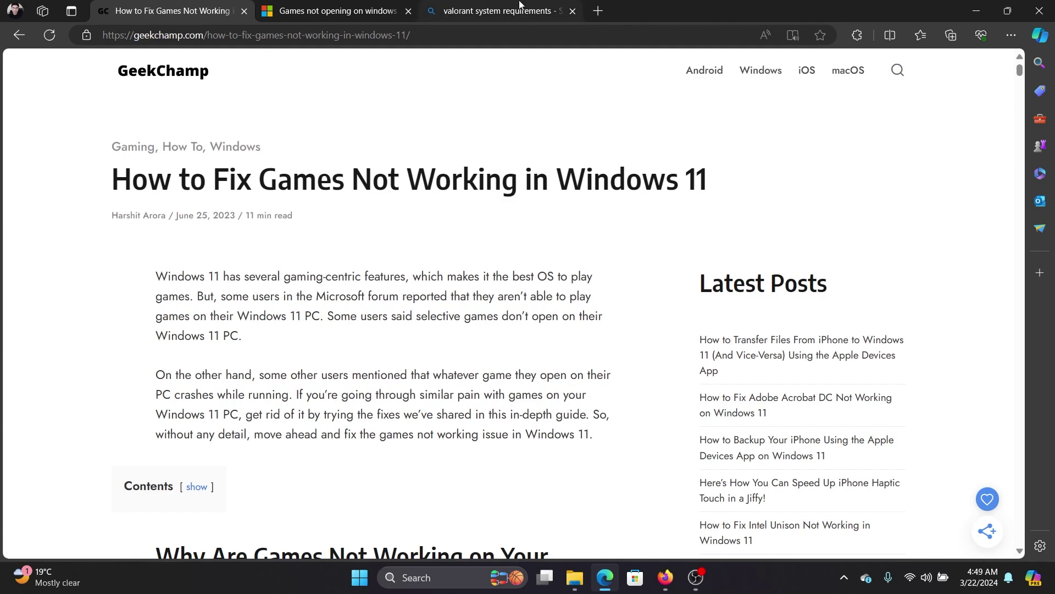
{"action": "left_click", "coordinate": [504, 8]}
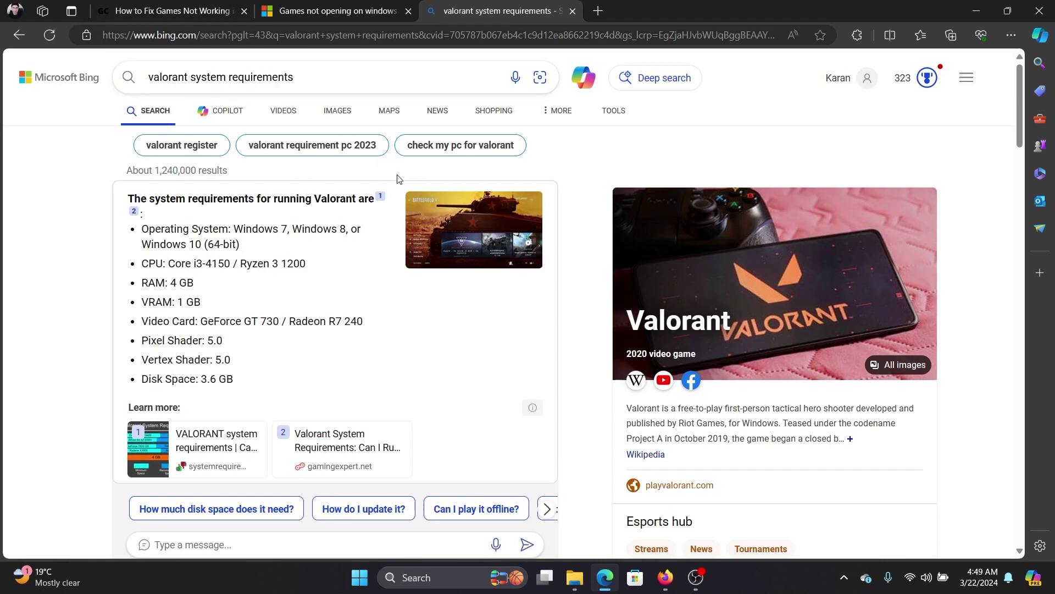
{"action": "triple_click", "coordinate": [363, 194]}
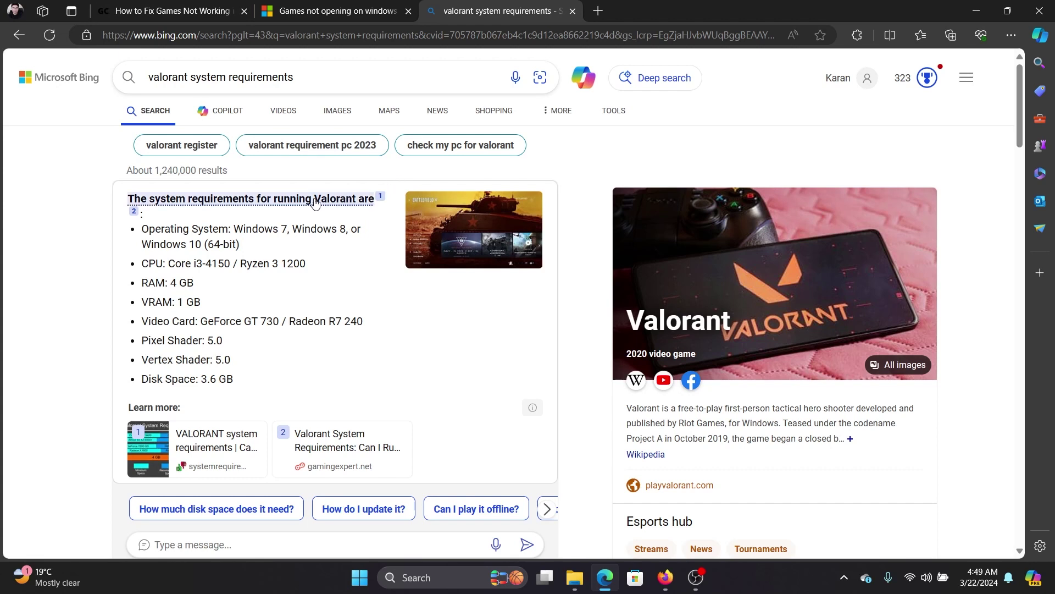
{"action": "left_click", "coordinate": [262, 212]}
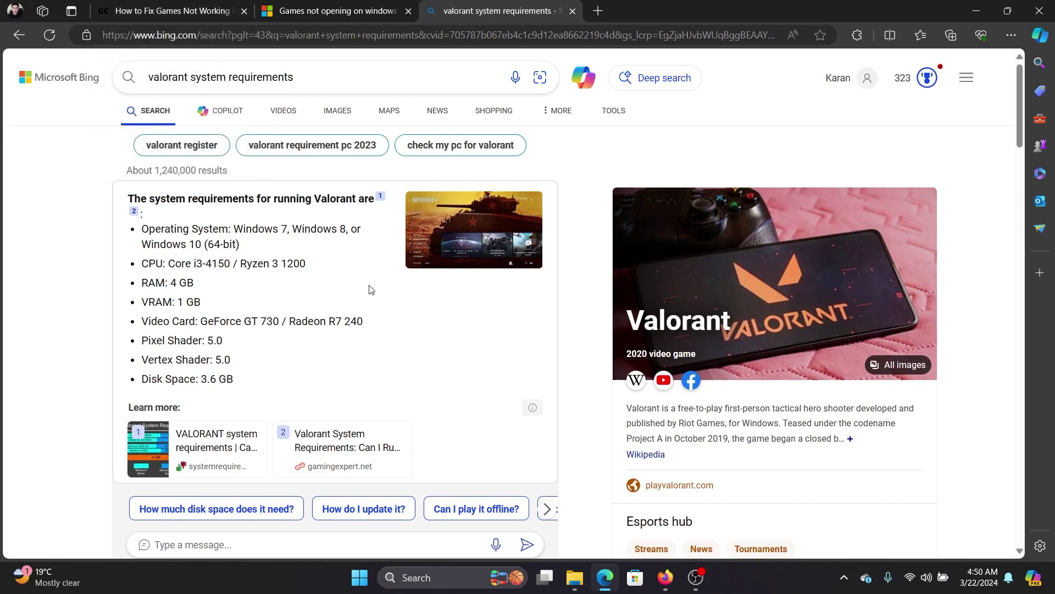
- Set the desktop VLC media player shortcut to run in Windows 8 compatibility mode and apply it
{"action": "left_click", "coordinate": [976, 11]}
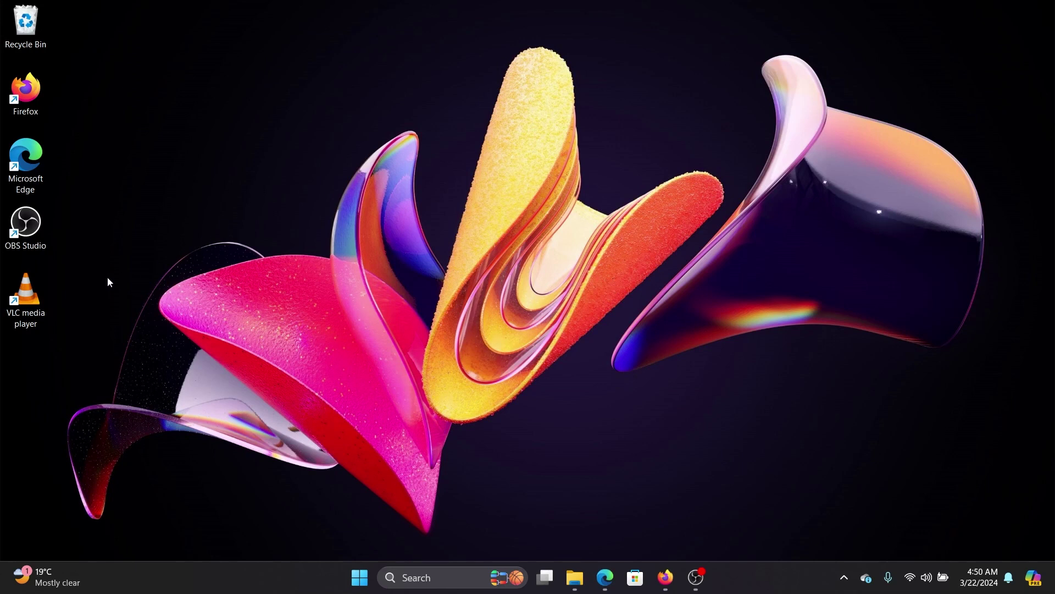
{"action": "right_click", "coordinate": [32, 295]}
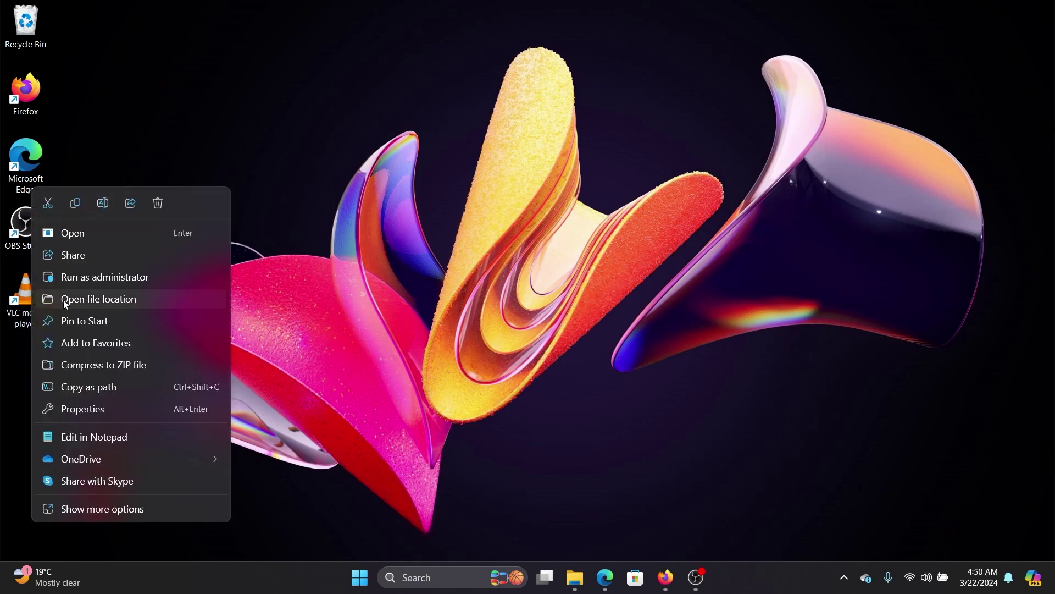
{"action": "left_click", "coordinate": [114, 511]}
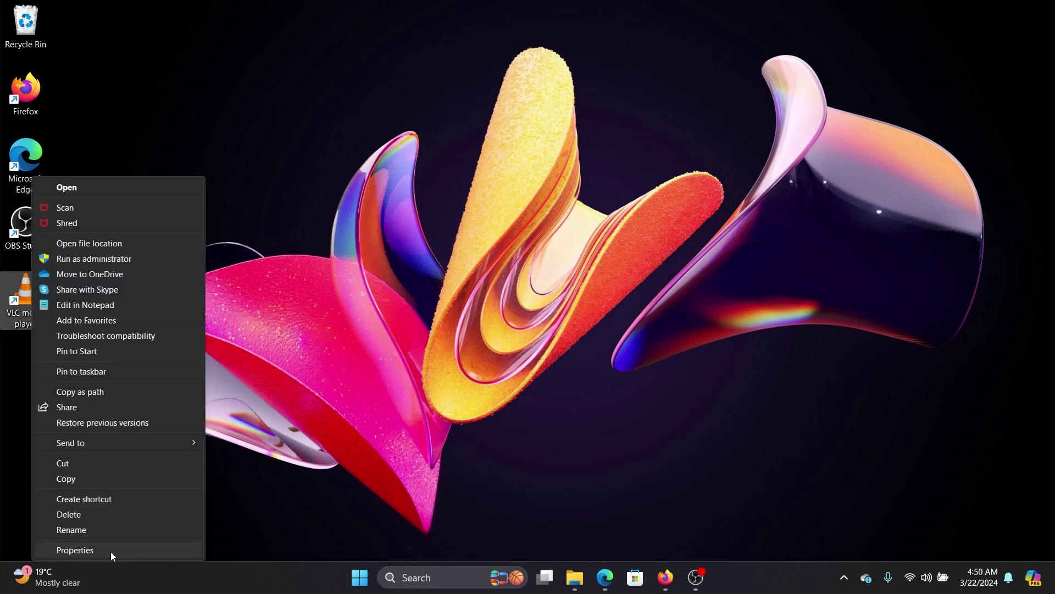
{"action": "left_click", "coordinate": [111, 552]}
{"action": "left_click", "coordinate": [240, 218]}
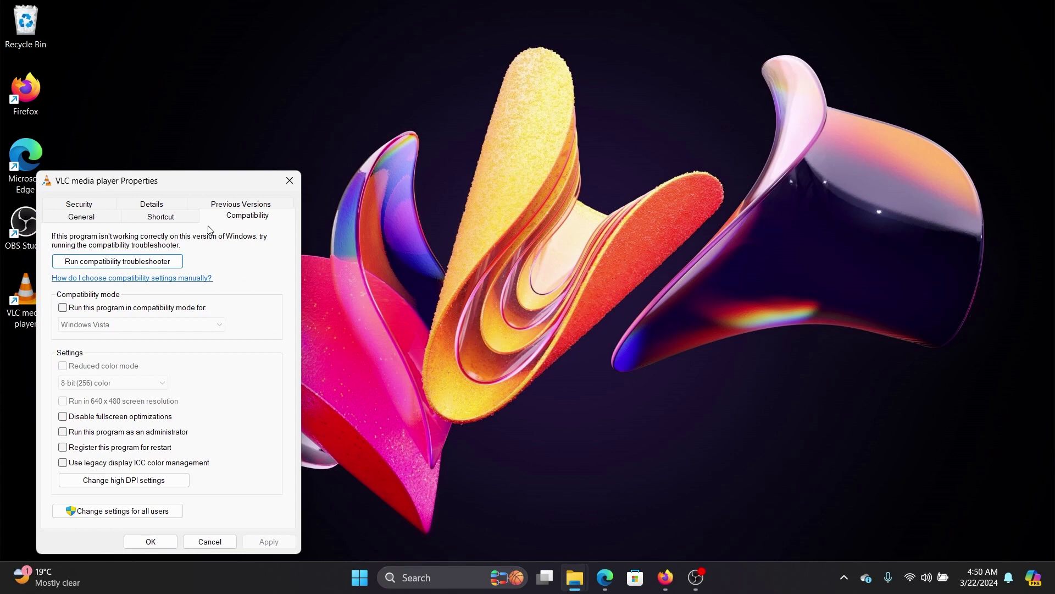
{"action": "left_click", "coordinate": [63, 308]}
{"action": "left_click", "coordinate": [197, 324]}
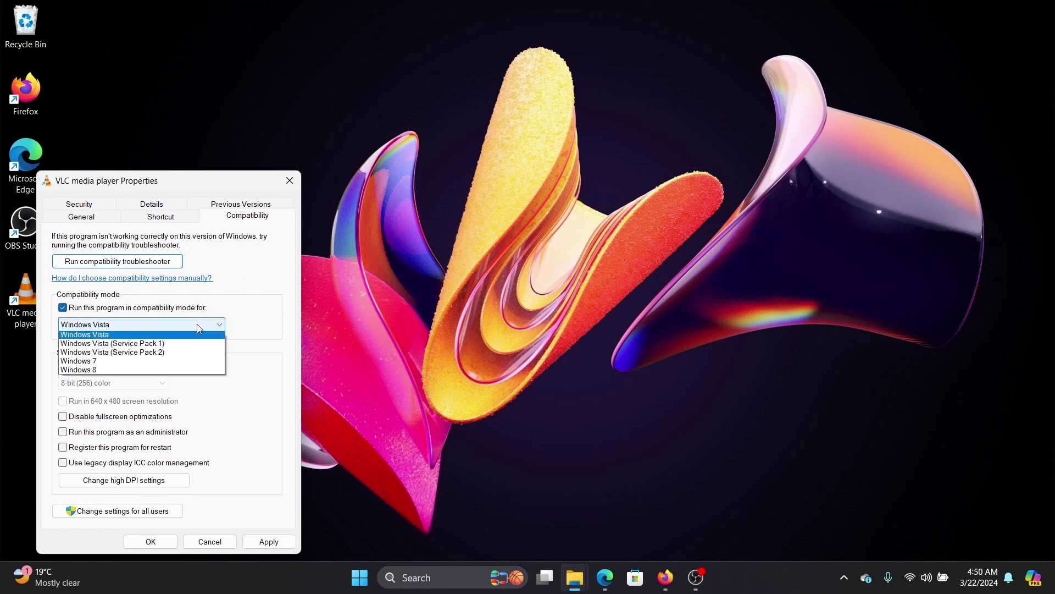
{"action": "left_click", "coordinate": [201, 369]}
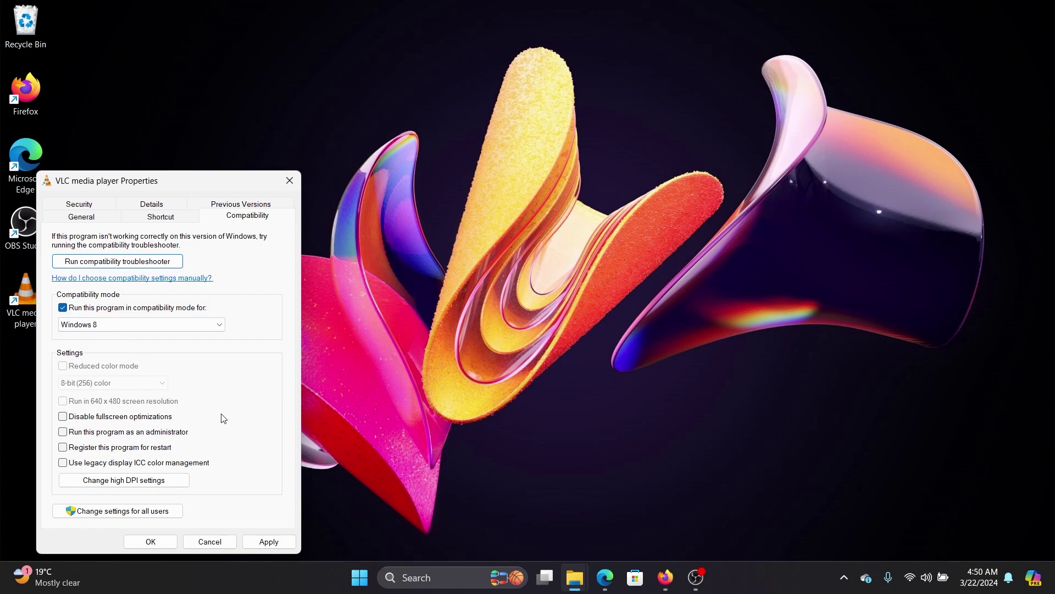
{"action": "left_click", "coordinate": [269, 542]}
{"action": "left_click", "coordinate": [165, 542]}
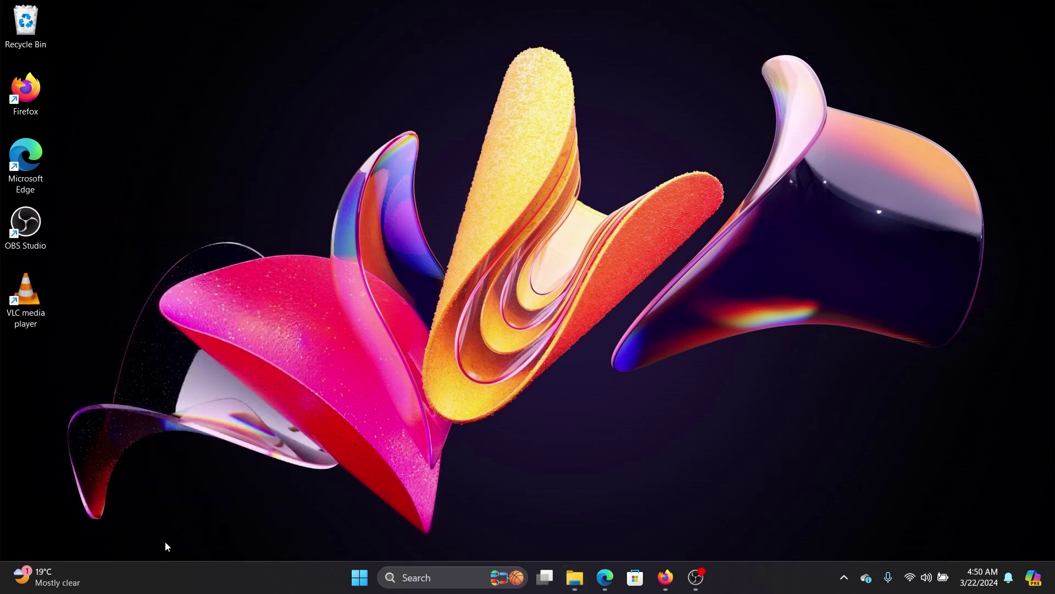
- Bring Edge back, glance at the Microsoft Answers thread, then return to the GeekChamp article
{"action": "left_click", "coordinate": [605, 577]}
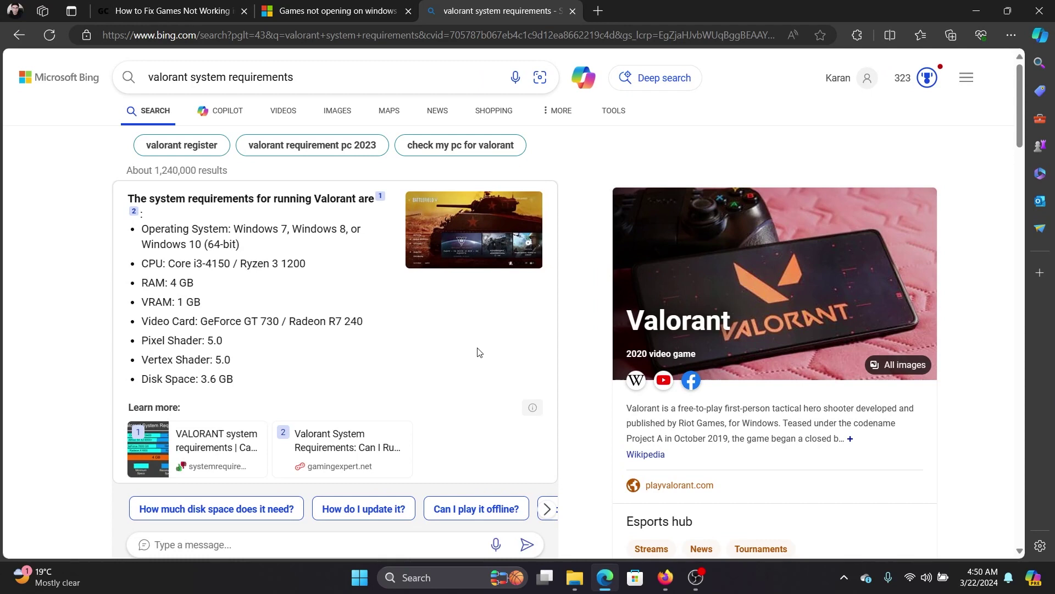
{"action": "left_click", "coordinate": [325, 4]}
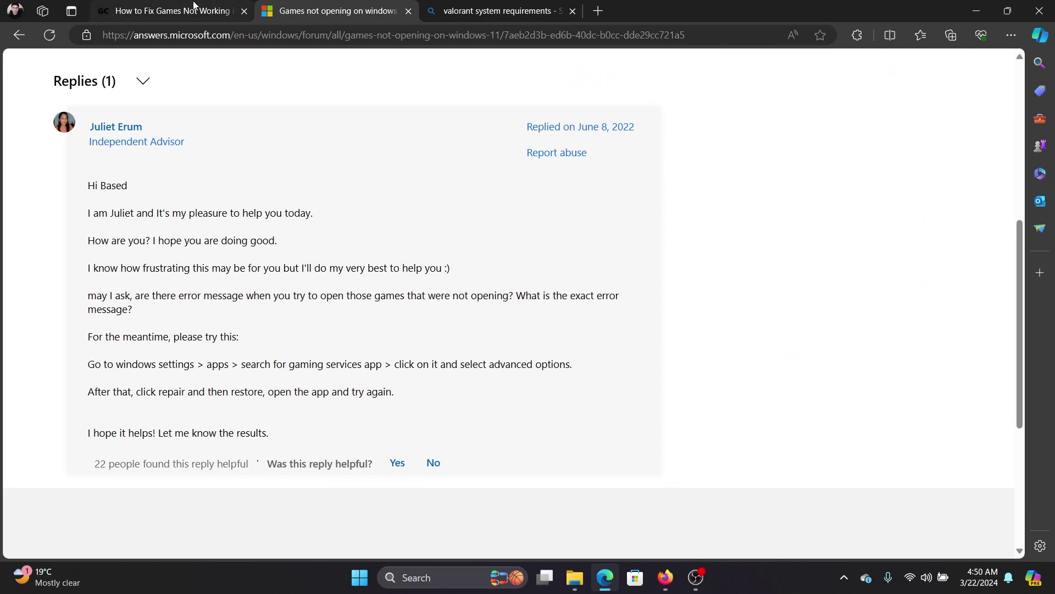
{"action": "left_click", "coordinate": [208, 16]}
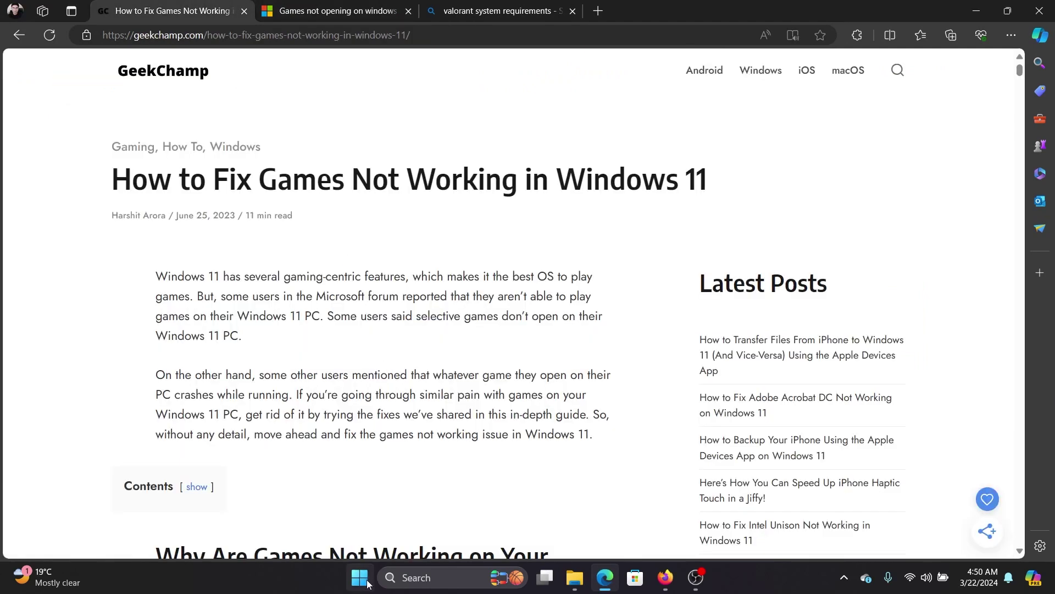
- Open the Maps app's advanced options under Settings > Apps > Installed apps
{"action": "right_click", "coordinate": [361, 564]}
{"action": "left_click", "coordinate": [359, 424]}
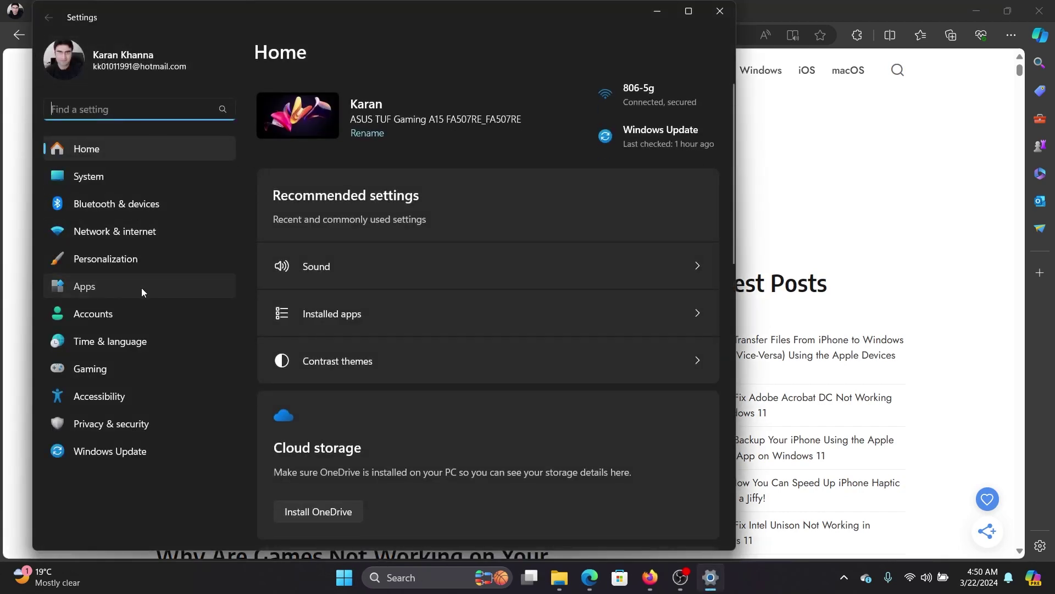
{"action": "left_click", "coordinate": [141, 289]}
{"action": "left_click", "coordinate": [413, 113]}
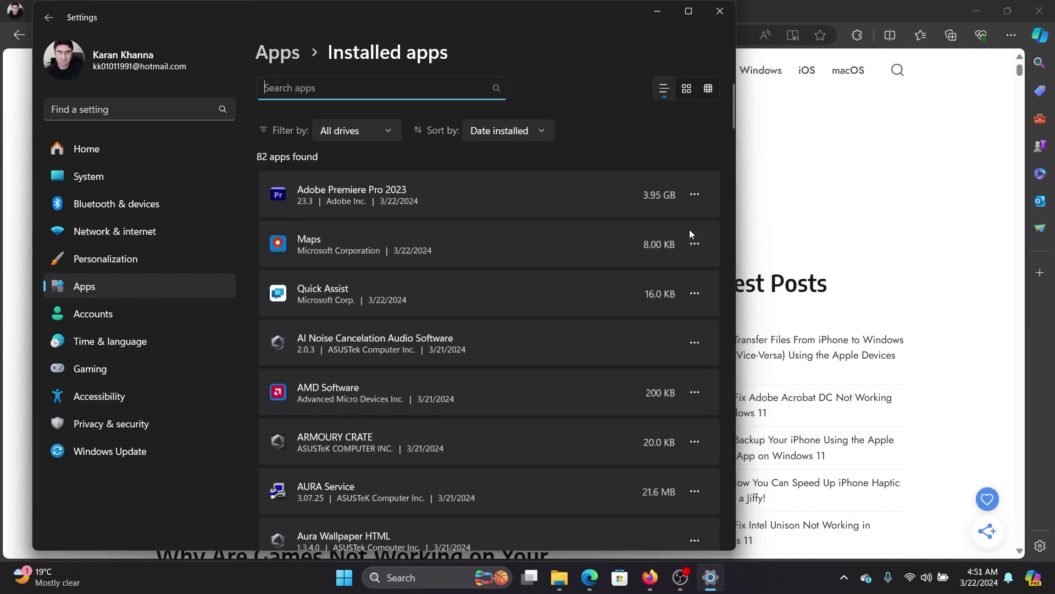
{"action": "left_click", "coordinate": [696, 244]}
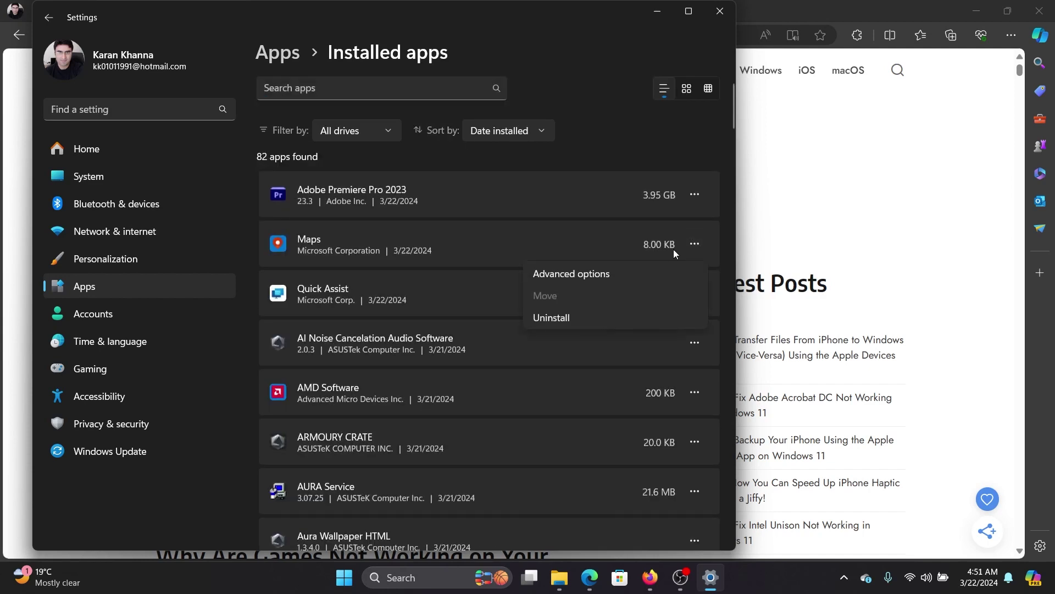
{"action": "left_click", "coordinate": [600, 274]}
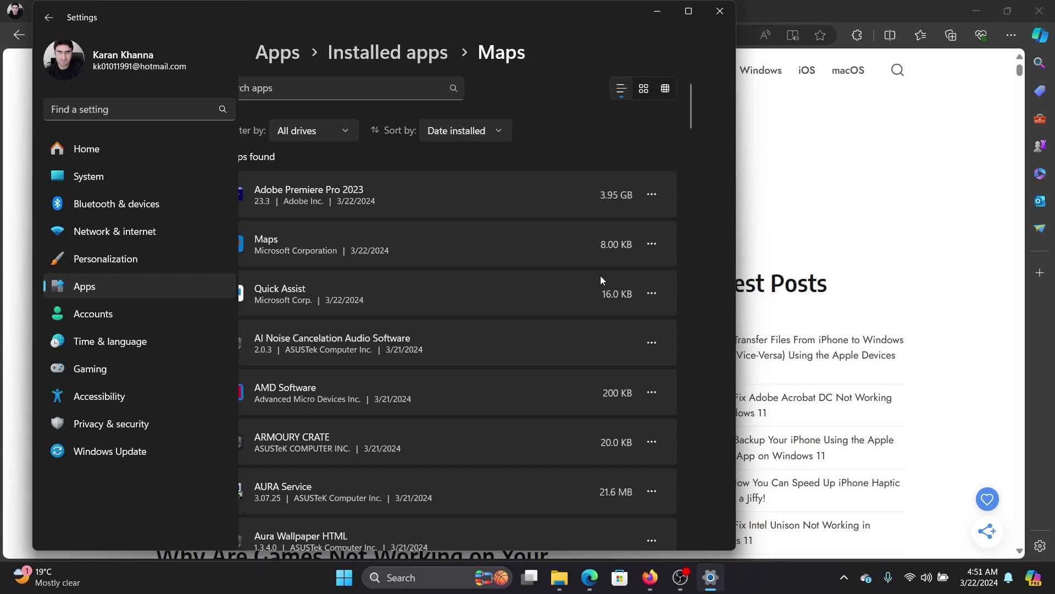
{"action": "scroll", "coordinate": [592, 273], "scroll_direction": "down", "scroll_amount": 8}
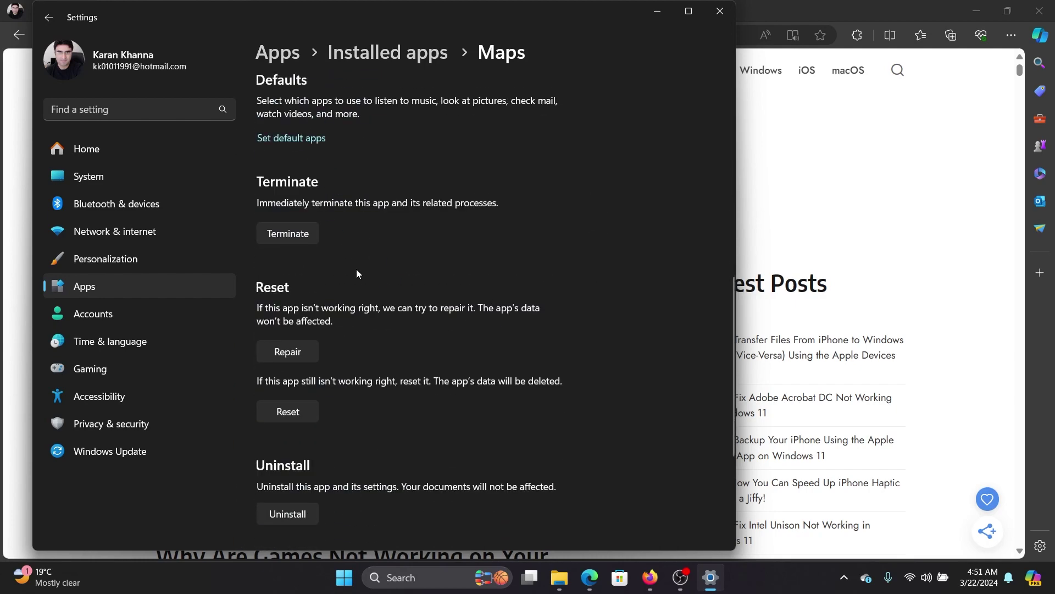
- Repair the Maps app, confirm a reset of it, and close Settings
{"action": "left_click", "coordinate": [298, 353]}
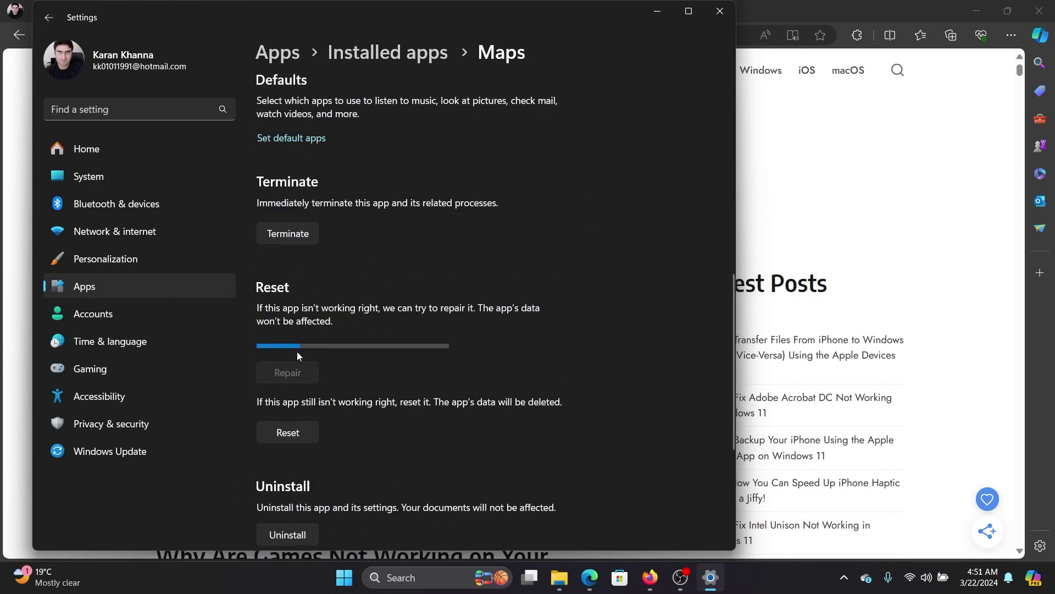
{"action": "left_click", "coordinate": [297, 432]}
{"action": "left_click", "coordinate": [328, 403]}
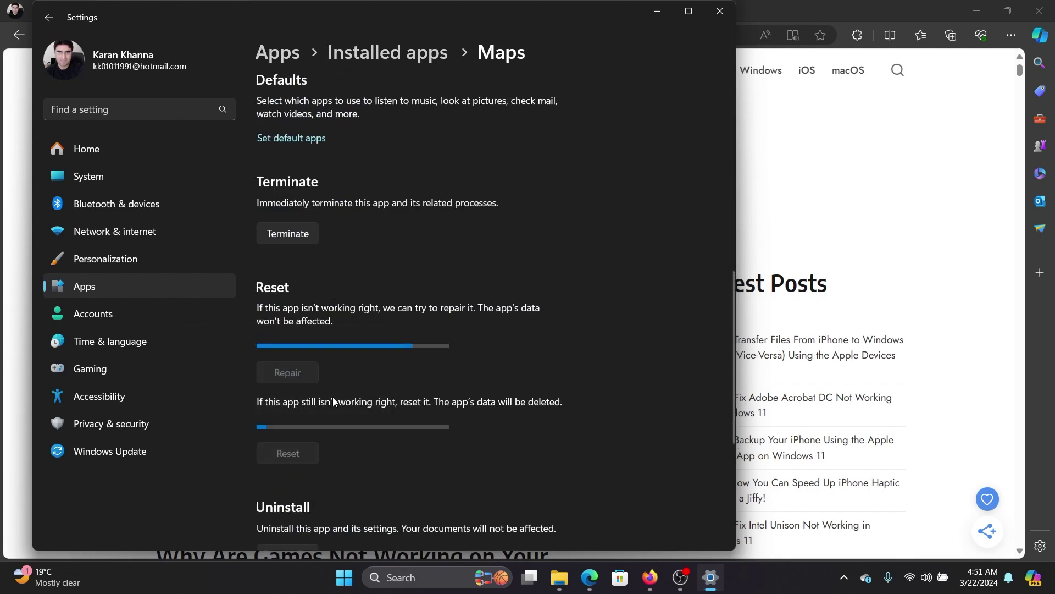
{"action": "left_click", "coordinate": [715, 12]}
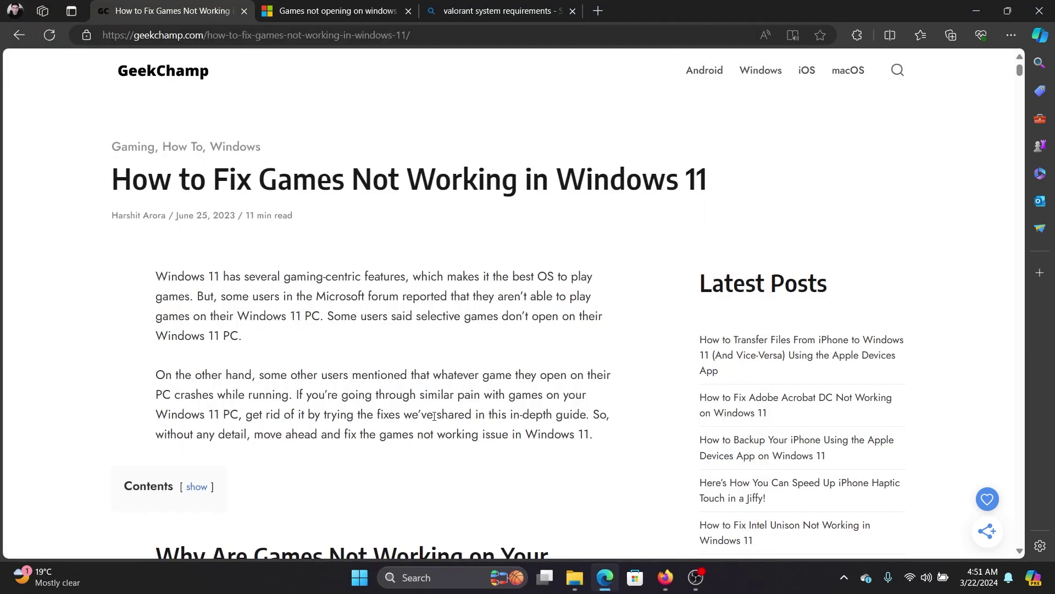
- Open Device Manager via the 'dev' search and check for a newer AMD Radeon driver
{"action": "left_click", "coordinate": [412, 578]}
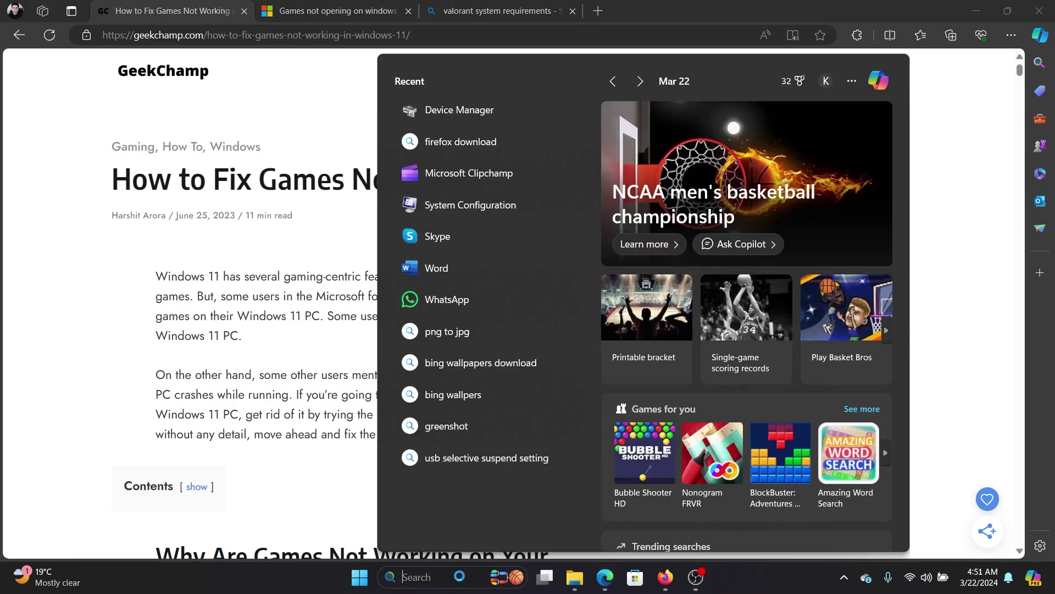
{"action": "type", "text": "dev"}
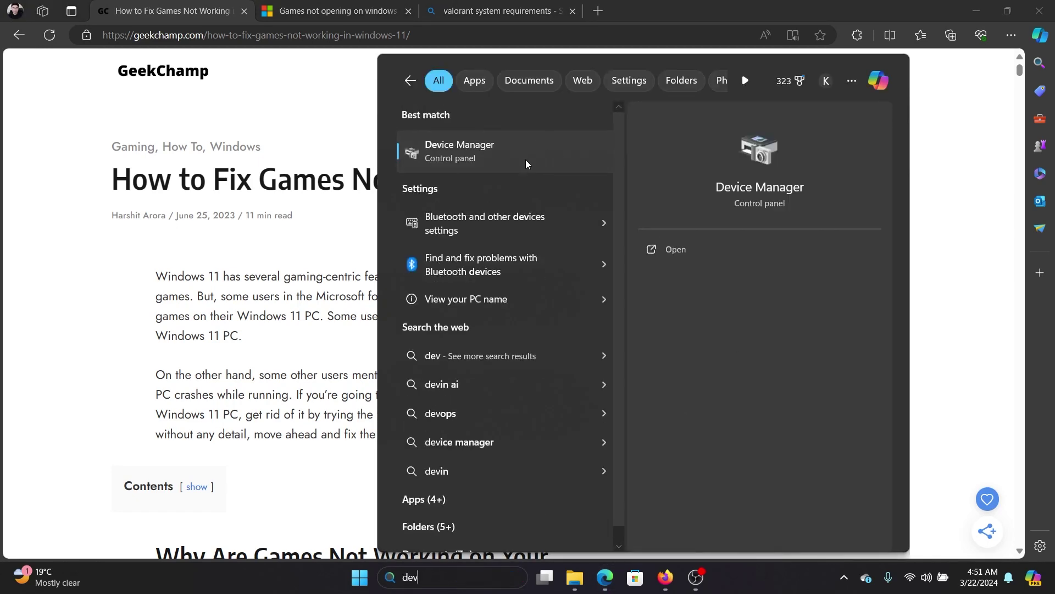
{"action": "left_click", "coordinate": [525, 159]}
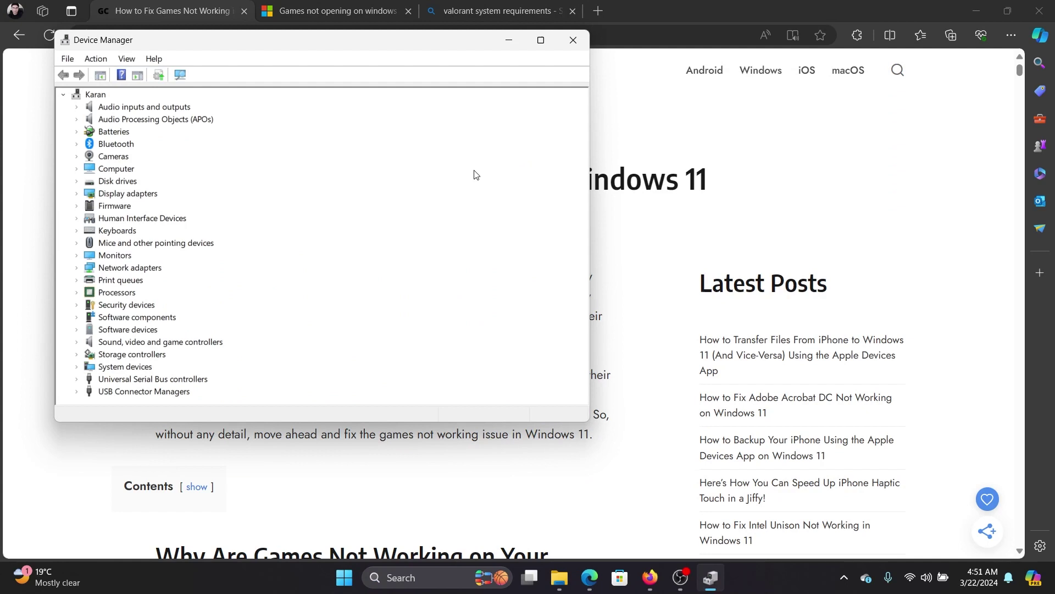
{"action": "left_click", "coordinate": [76, 194]}
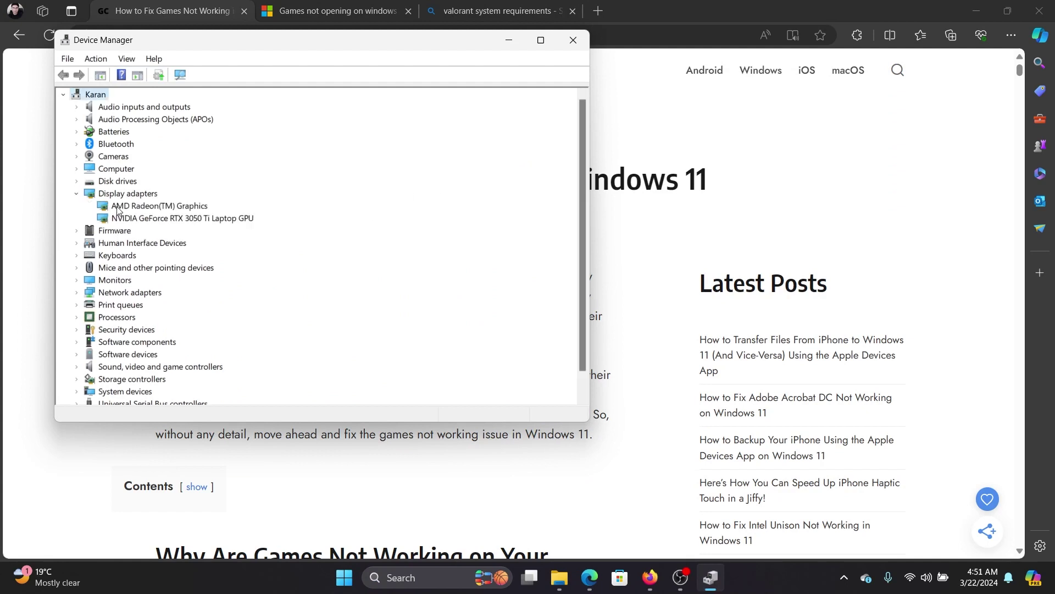
{"action": "right_click", "coordinate": [134, 211]}
{"action": "left_click", "coordinate": [165, 218]}
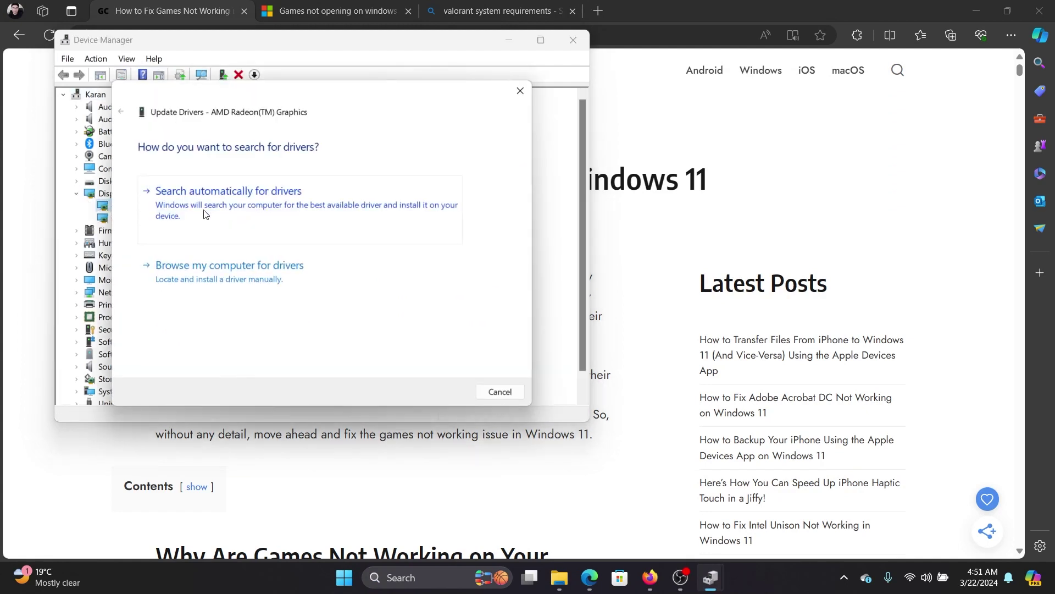
{"action": "left_click", "coordinate": [254, 214]}
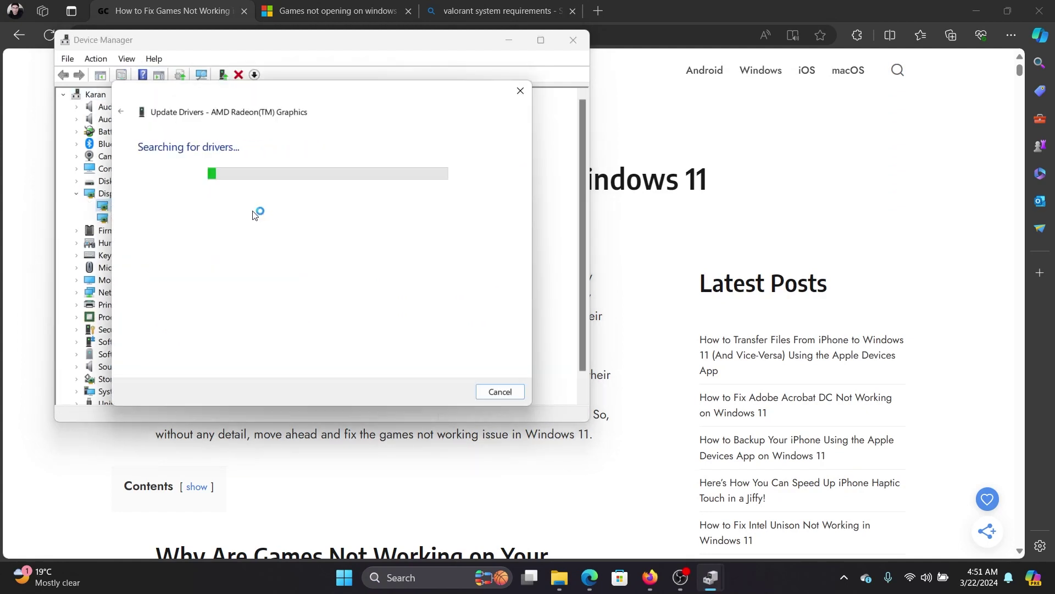
{"action": "left_click", "coordinate": [520, 91]}
- Search automatically for a newer NVIDIA GeForce RTX 3050 Ti driver, then close Device Manager
{"action": "right_click", "coordinate": [198, 219]}
{"action": "left_click", "coordinate": [220, 228]}
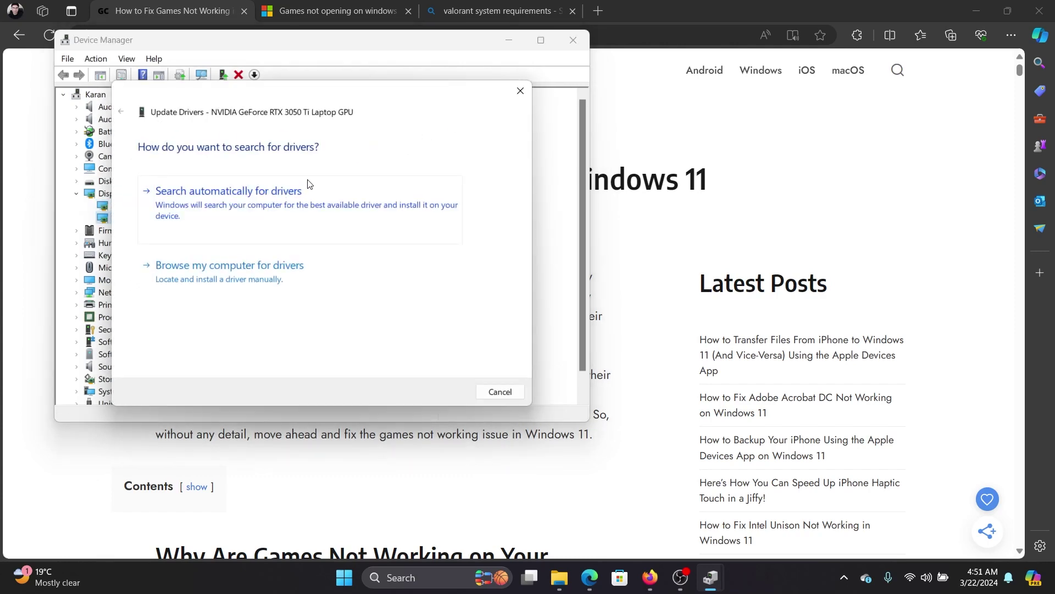
{"action": "left_click", "coordinate": [304, 199]}
{"action": "left_click", "coordinate": [520, 90]}
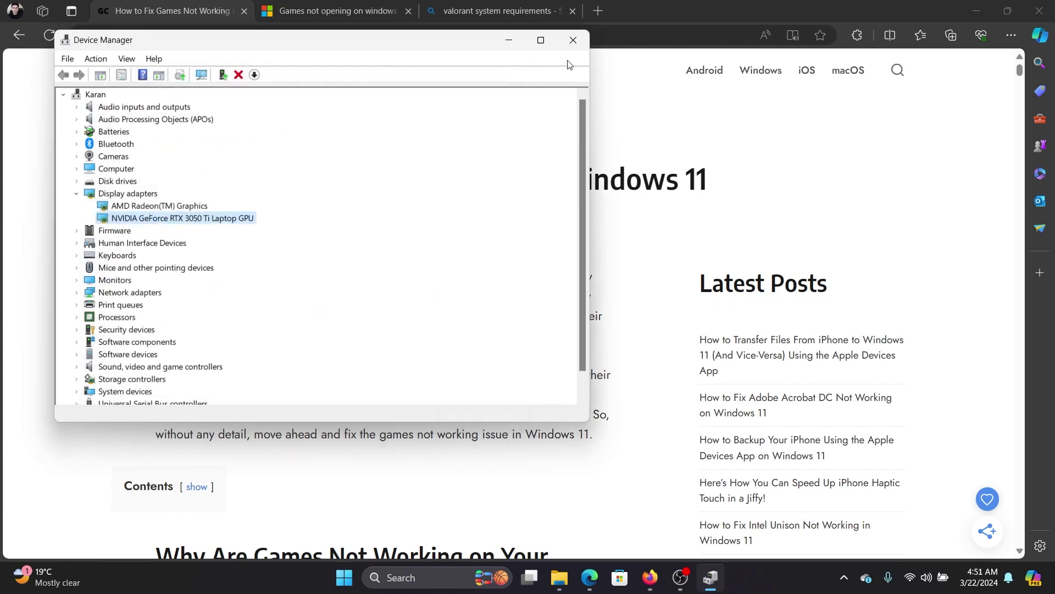
{"action": "left_click", "coordinate": [577, 43]}
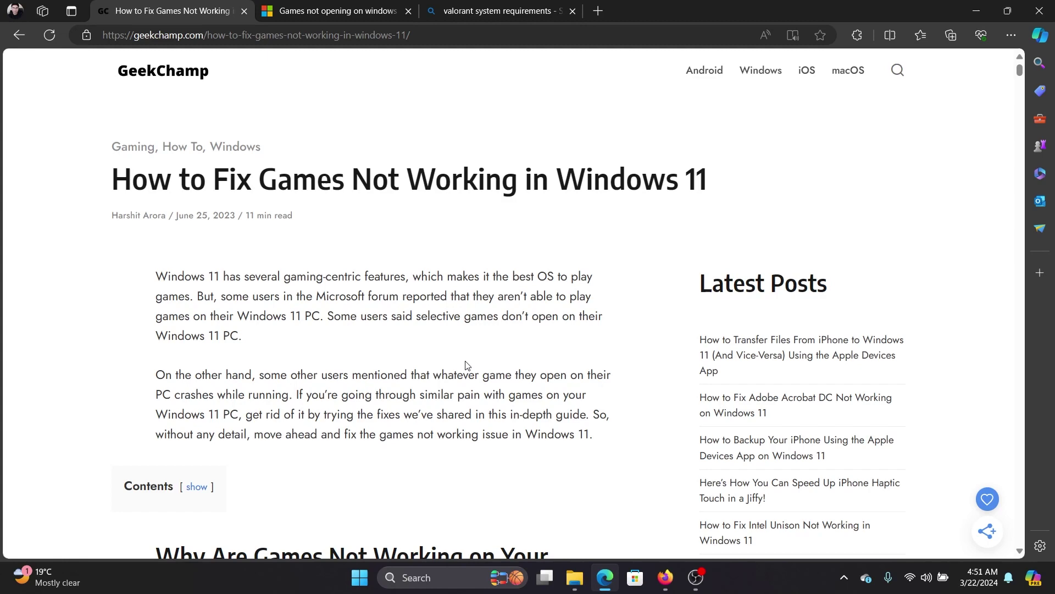
- Search Bing for 'valorant server status', review the reported status, then return to GeekChamp
{"action": "left_click", "coordinate": [542, 7]}
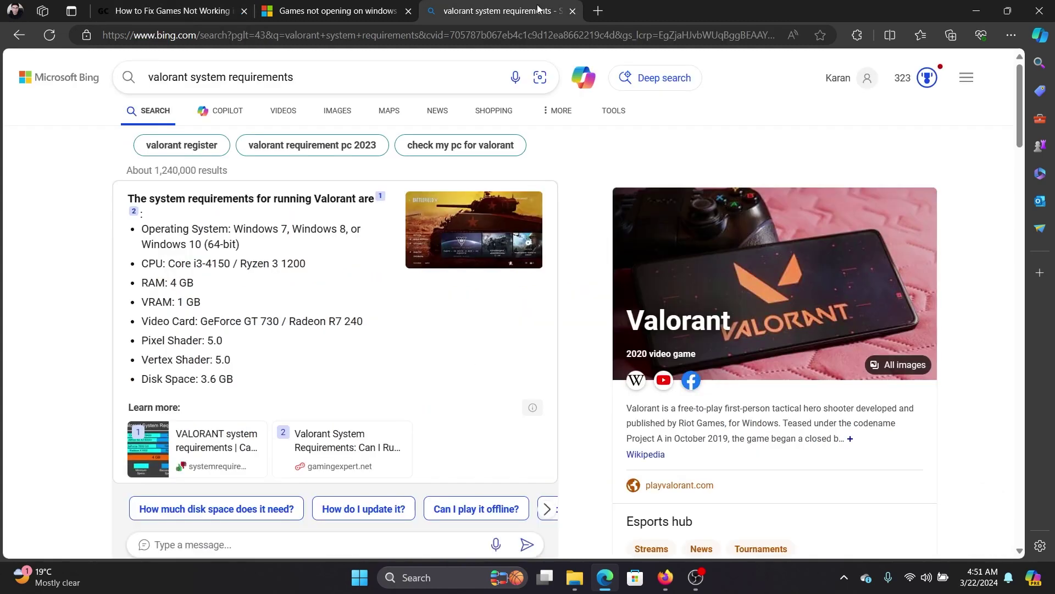
{"action": "left_click_drag", "start_coordinate": [194, 79], "coordinate": [308, 72]}
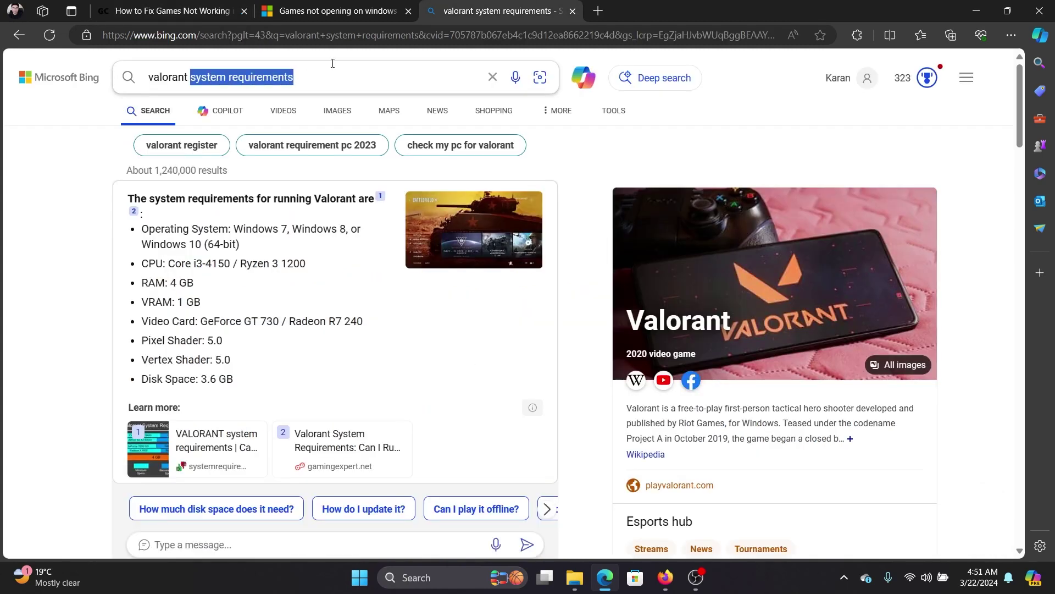
{"action": "type", "text": "server"}
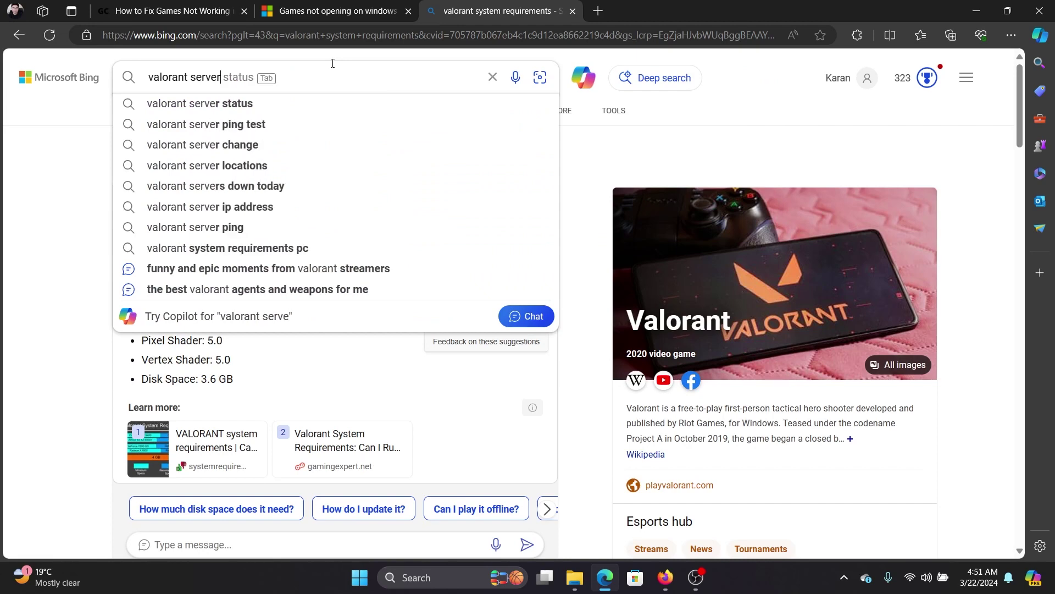
{"action": "key", "text": "Tab"}
{"action": "key", "text": "Return"}
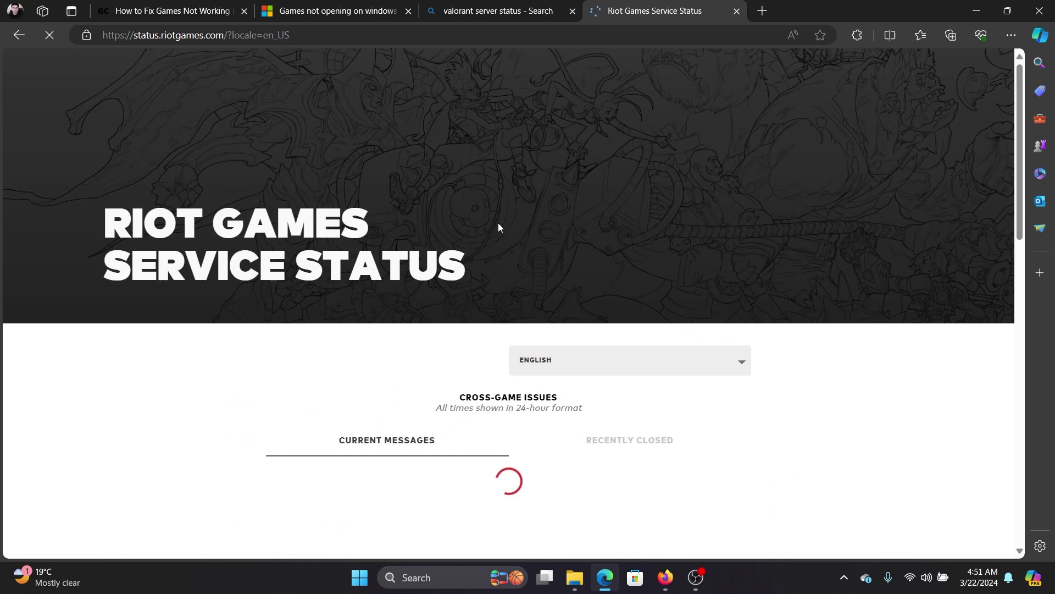
{"action": "scroll", "coordinate": [493, 225], "scroll_direction": "down", "scroll_amount": 8}
{"action": "scroll", "coordinate": [494, 230], "scroll_direction": "up", "scroll_amount": 3}
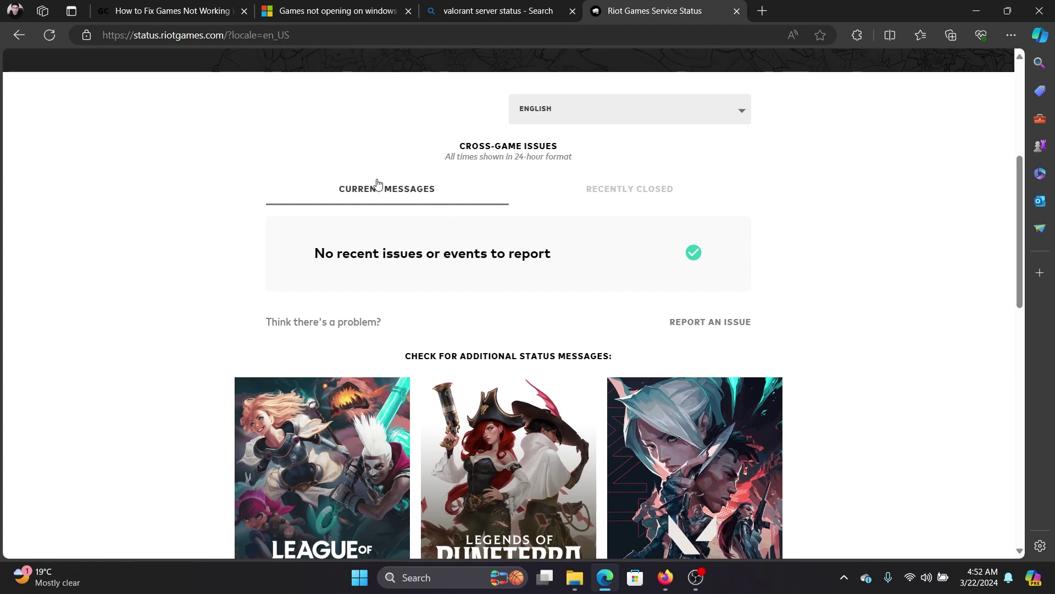
{"action": "scroll", "coordinate": [375, 184], "scroll_direction": "down", "scroll_amount": 3}
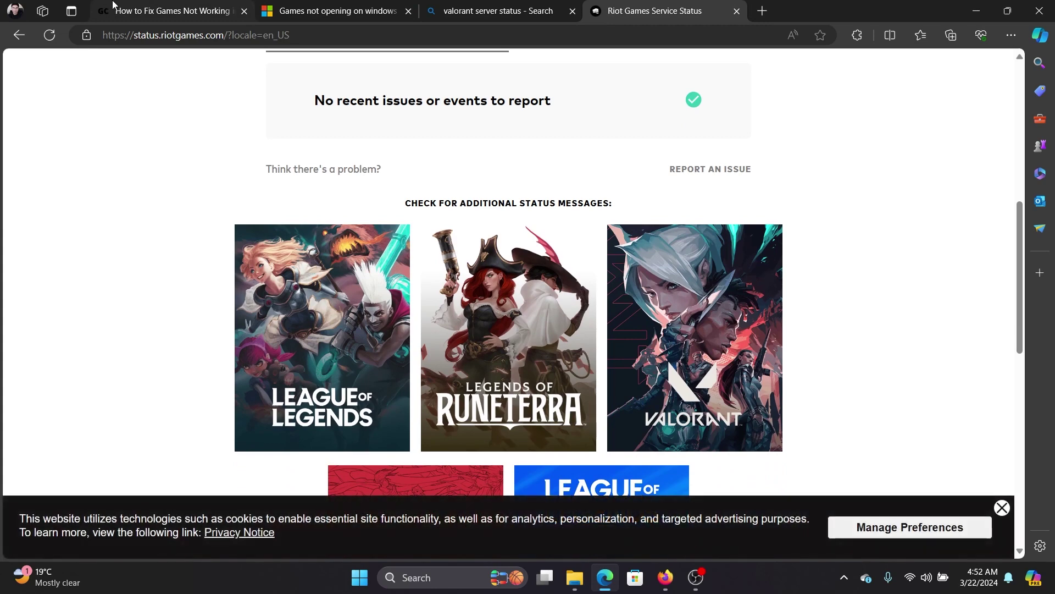
{"action": "left_click", "coordinate": [110, 5]}
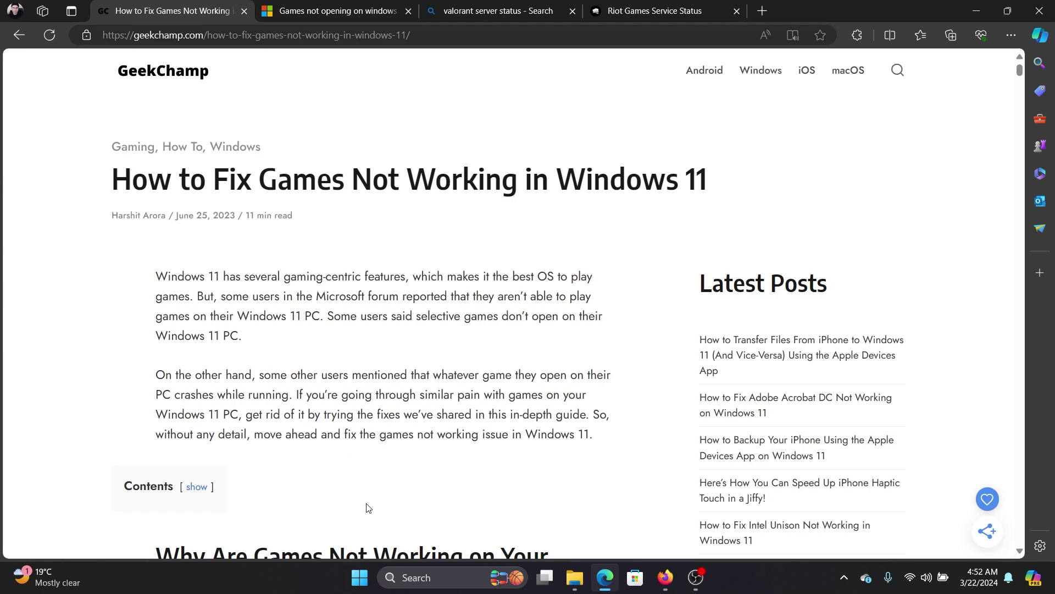
- Uninstall the Maps app from Settings > Apps > Installed apps and confirm
{"action": "right_click", "coordinate": [361, 577]}
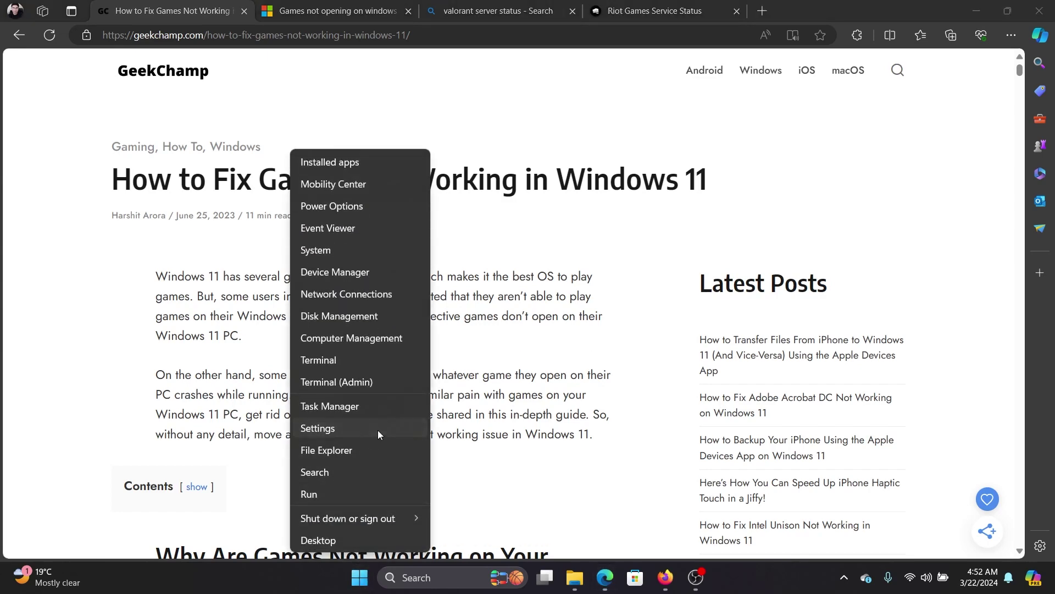
{"action": "left_click", "coordinate": [378, 430]}
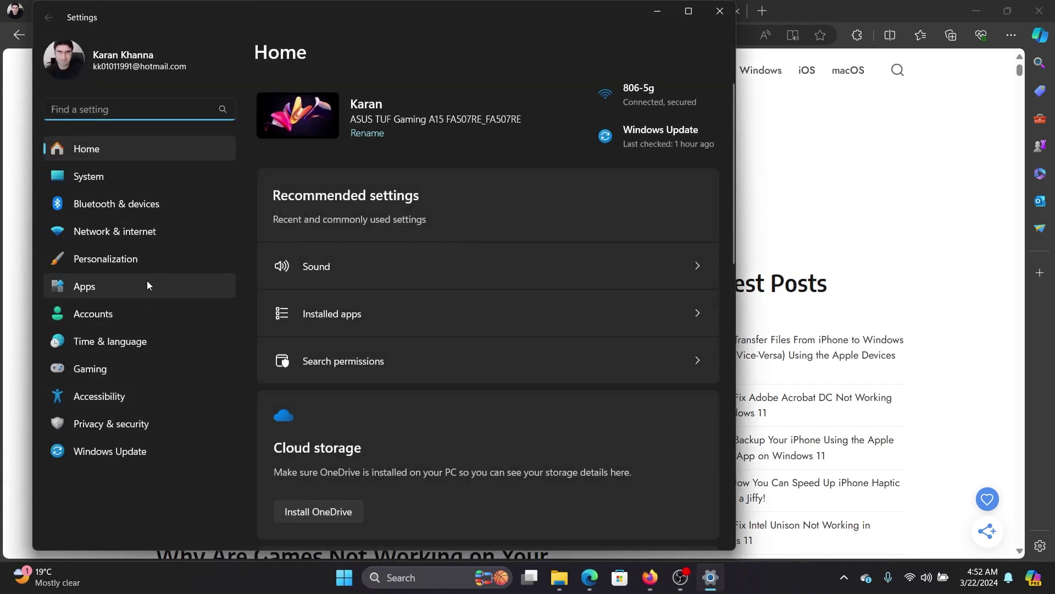
{"action": "left_click", "coordinate": [147, 283]}
{"action": "left_click", "coordinate": [463, 104]}
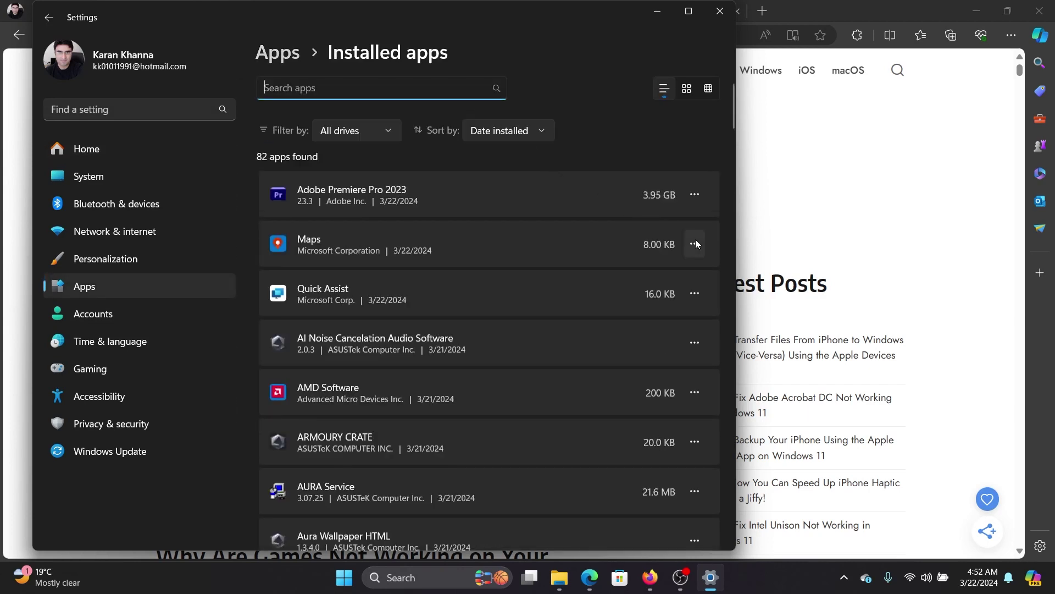
{"action": "left_click", "coordinate": [696, 244]}
{"action": "left_click", "coordinate": [594, 324]}
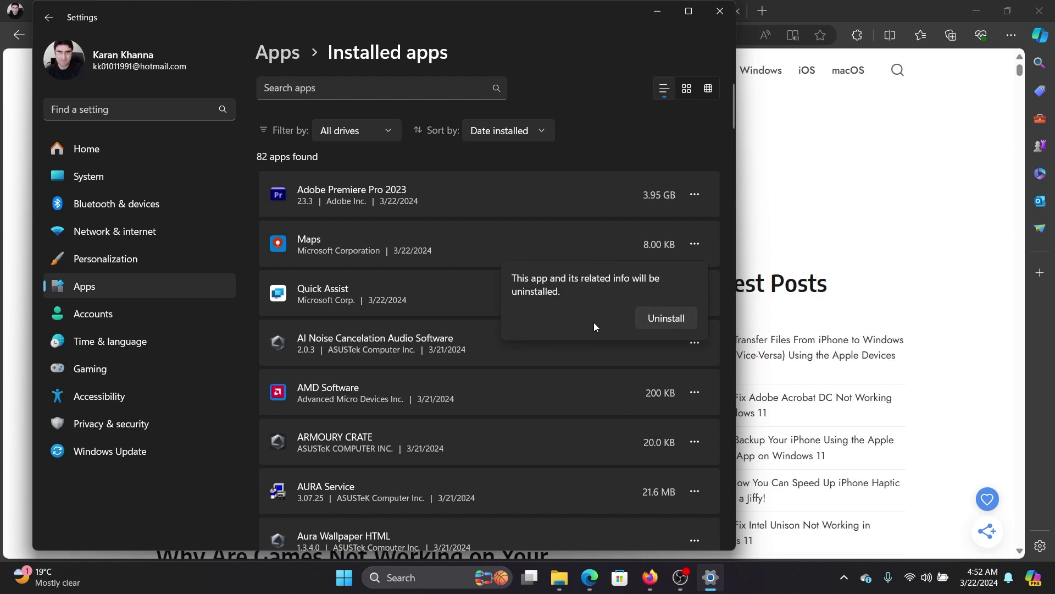
{"action": "left_click", "coordinate": [645, 317]}
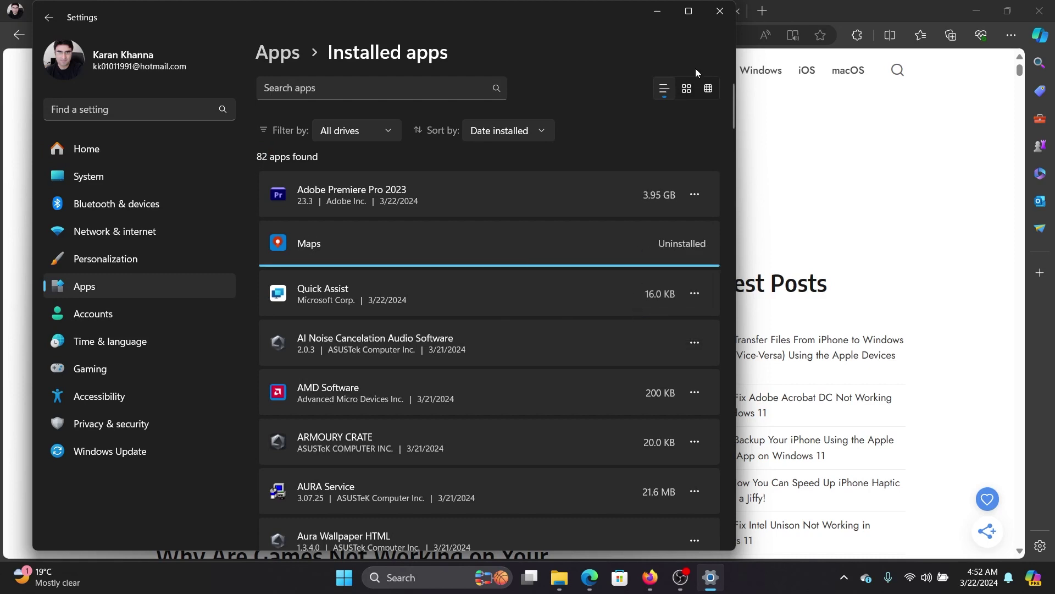
{"action": "left_click", "coordinate": [720, 15]}
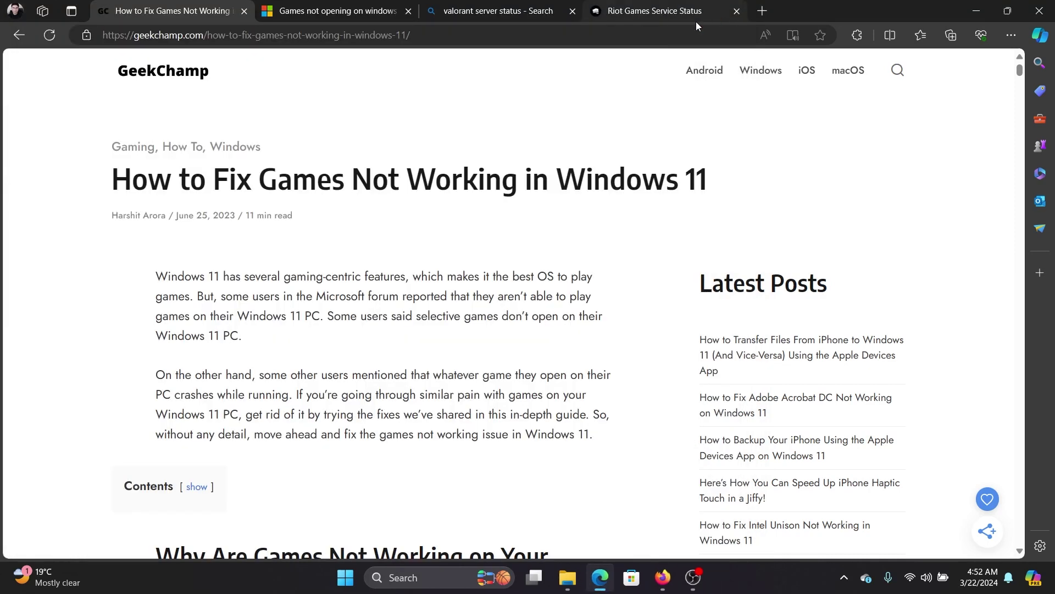